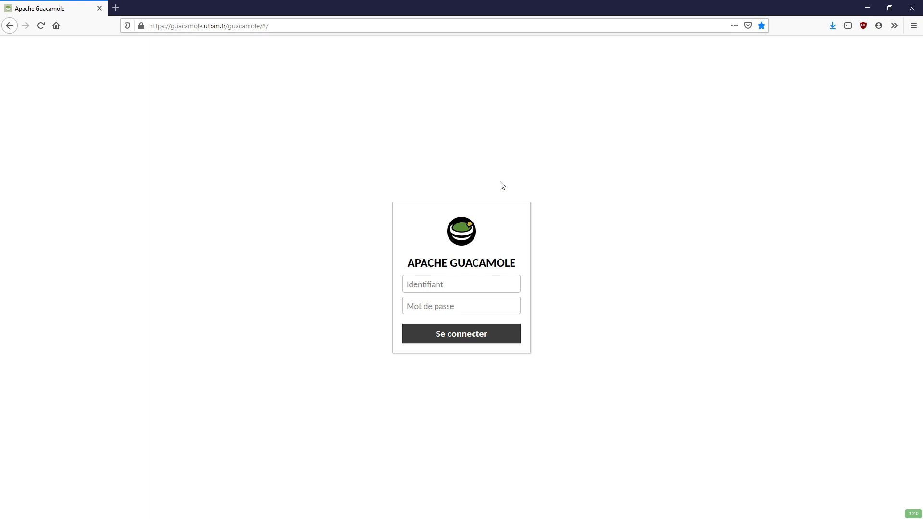
drag(552, 11, 0, 29)
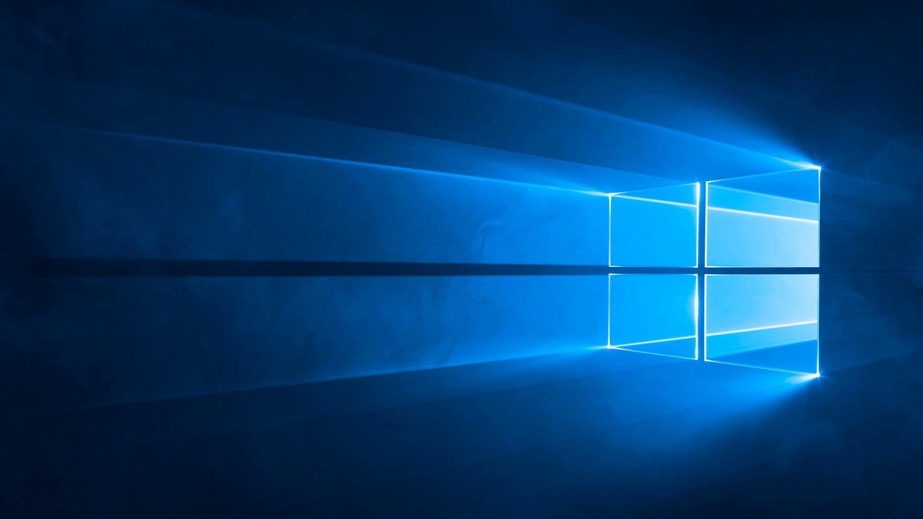
drag(0, 29, 574, 5)
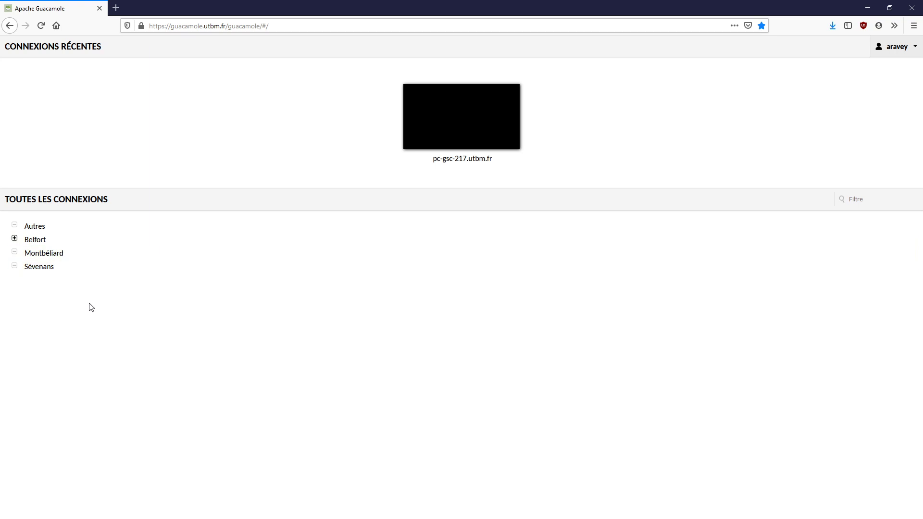
Connect to the remote computer pc-gsc-217.utbm.fr listed in room B223 of the Belfort group
click(14, 239)
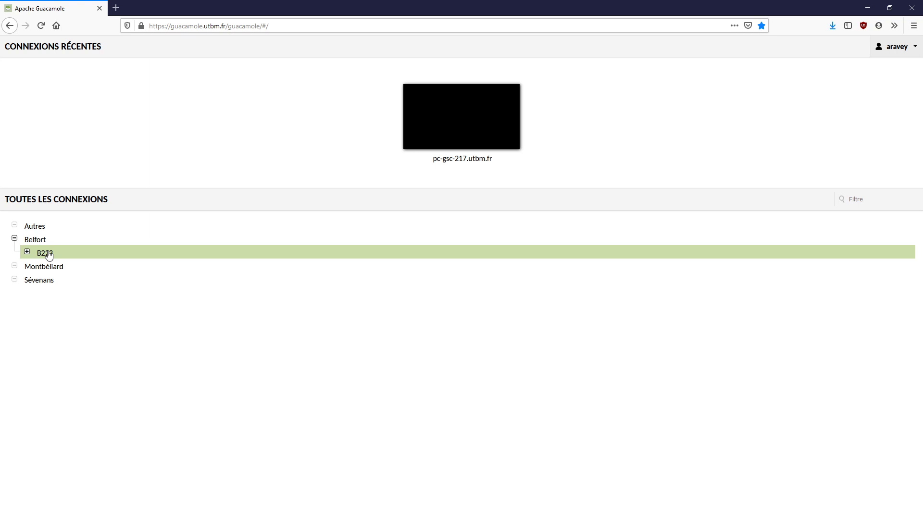
click(27, 253)
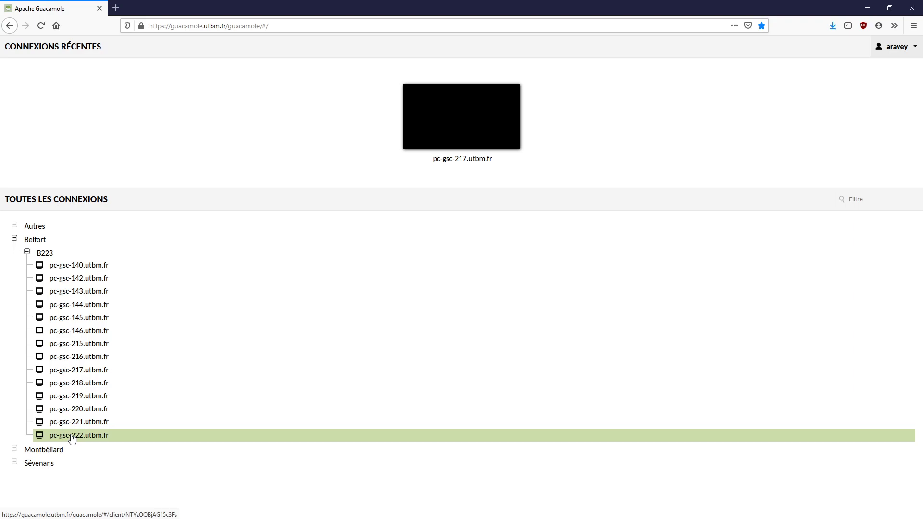
click(81, 374)
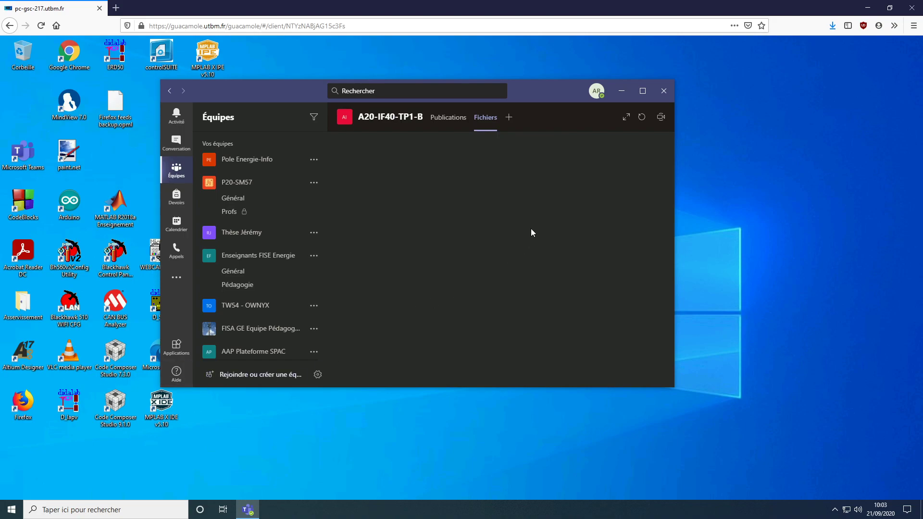
Minimise Teams and view the lab board's live feed in a maximised WEBCAM amcap window, closing it when done
click(621, 92)
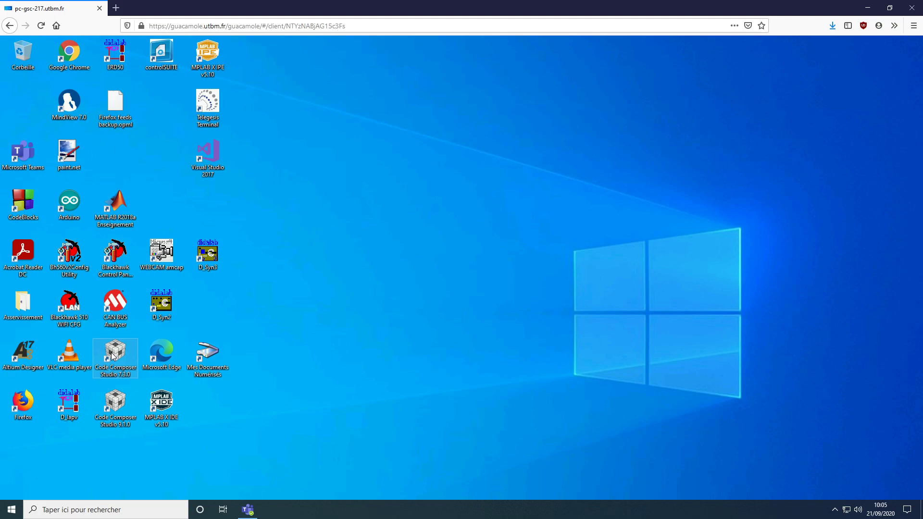
click(113, 355)
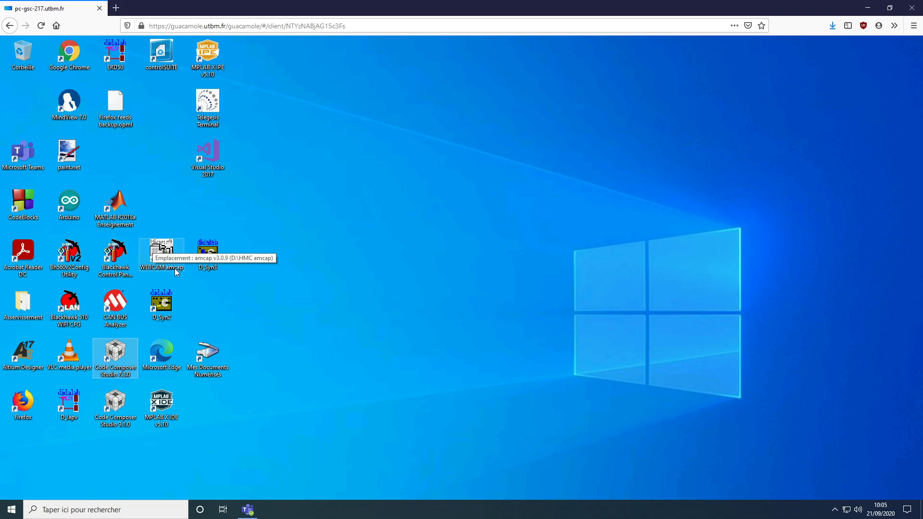
double_click(163, 258)
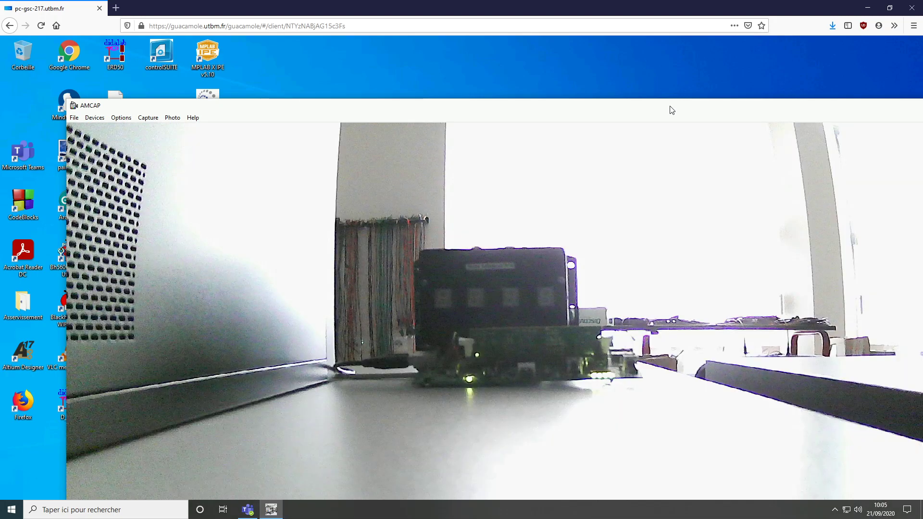
drag(672, 110, 552, 99)
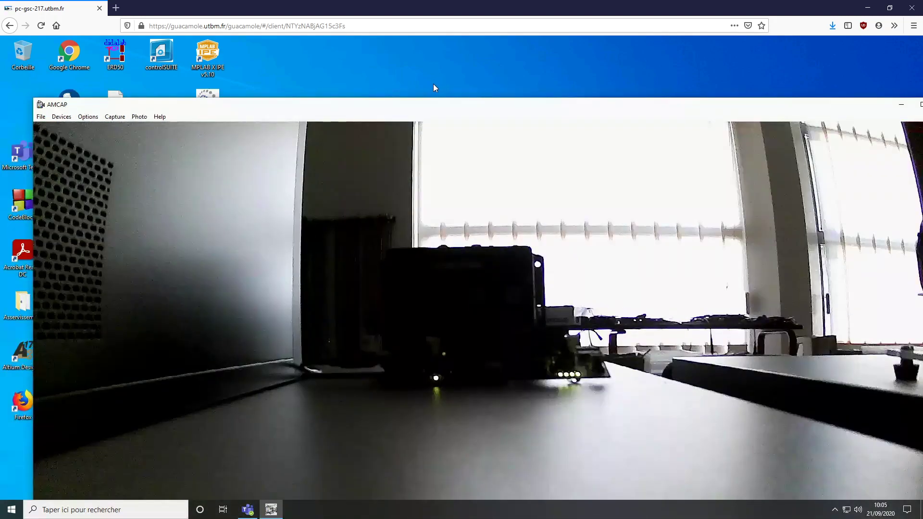
drag(433, 88, 423, 88)
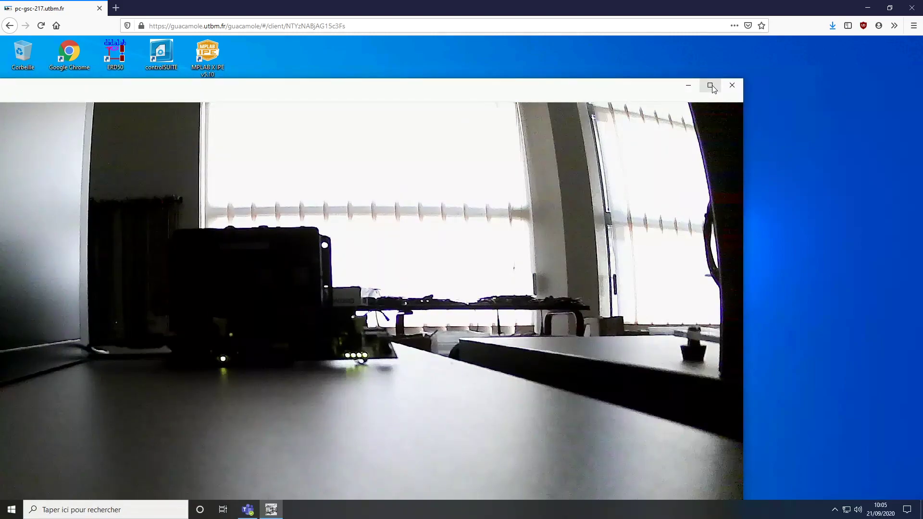
click(711, 85)
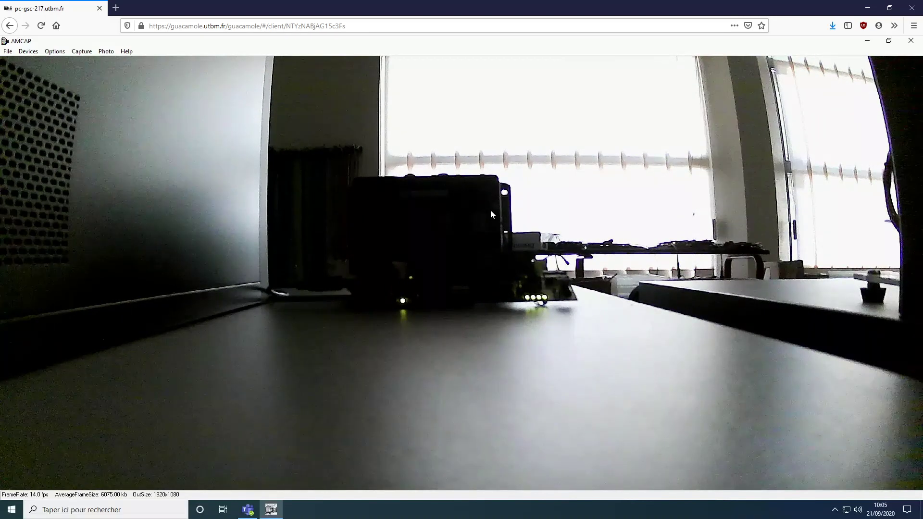
click(911, 43)
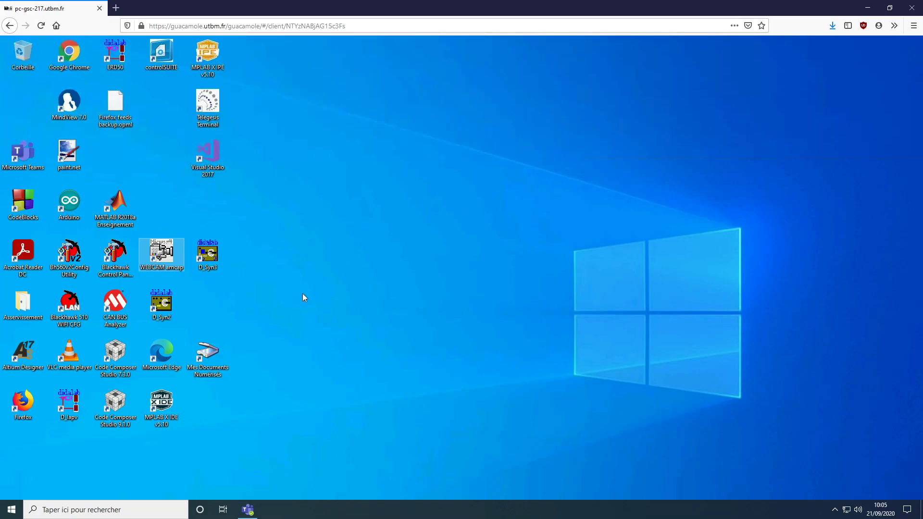
click(302, 294)
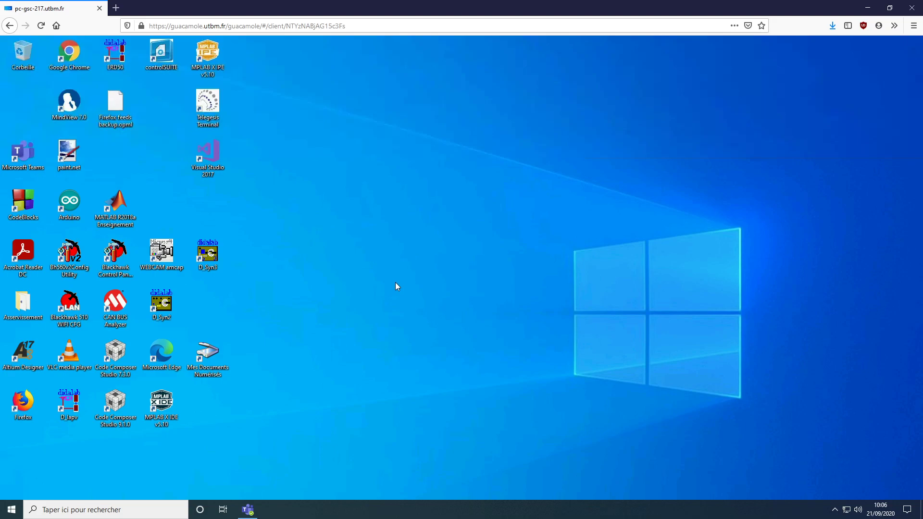
Restore Teams and look through the A20-IF40 channels TD2-B, TP1-B, TP2-B and TP3-B, ending on the TP3-B files
click(246, 510)
scroll(283, 294, down, 2)
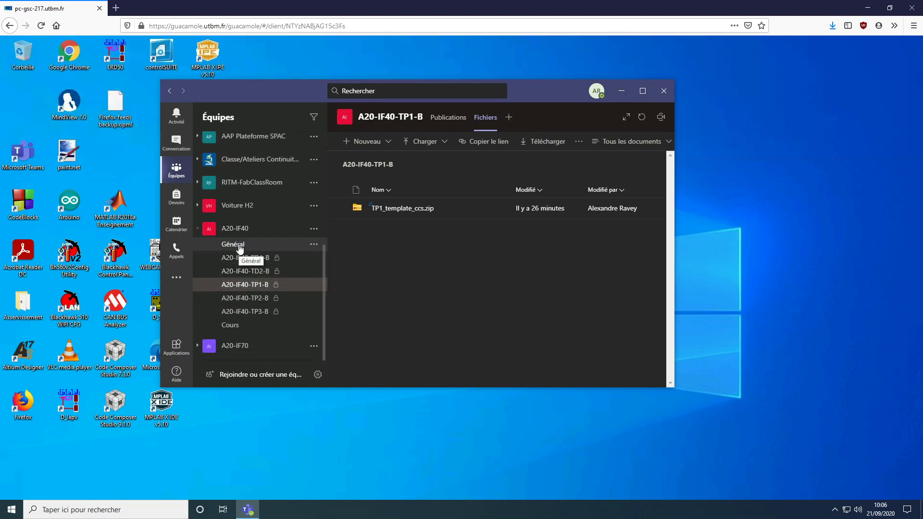
click(246, 274)
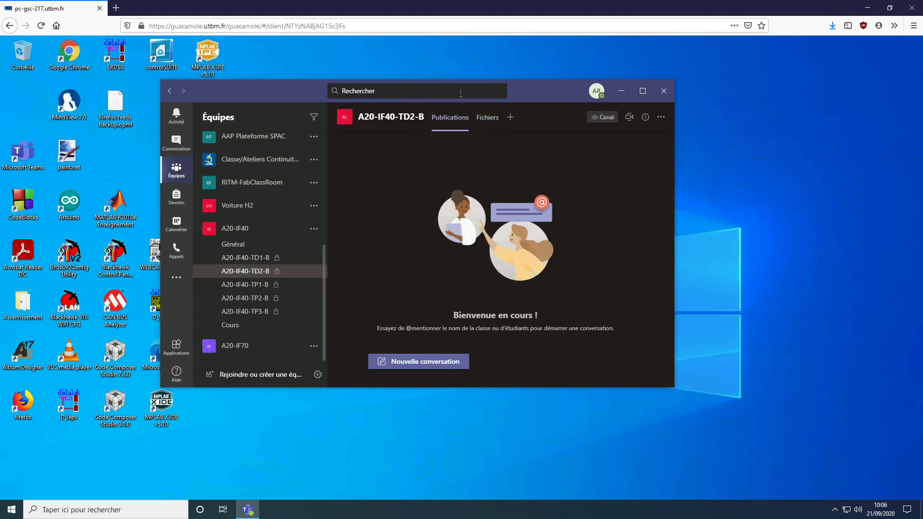
drag(529, 90, 604, 125)
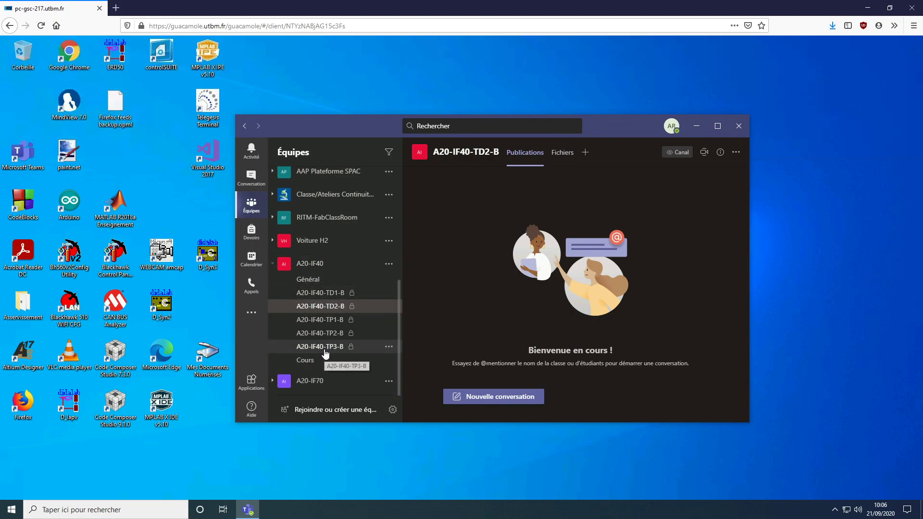
click(322, 326)
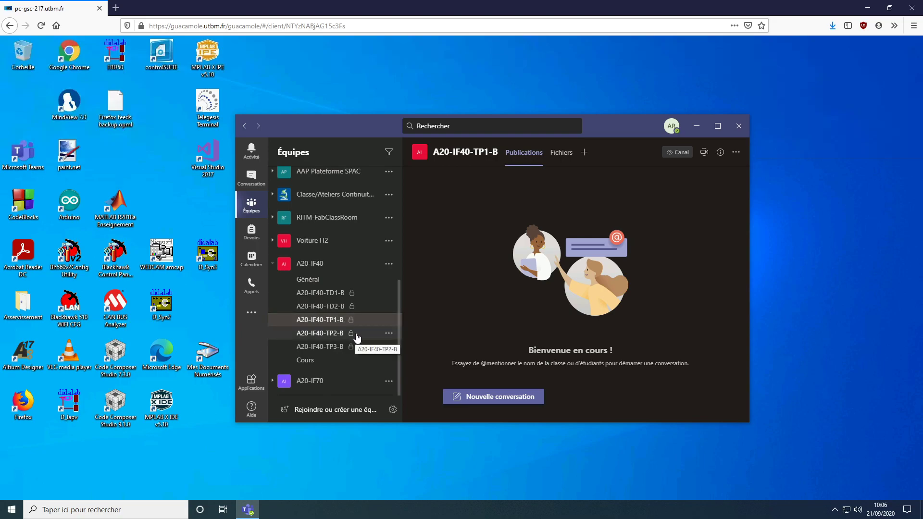
click(357, 338)
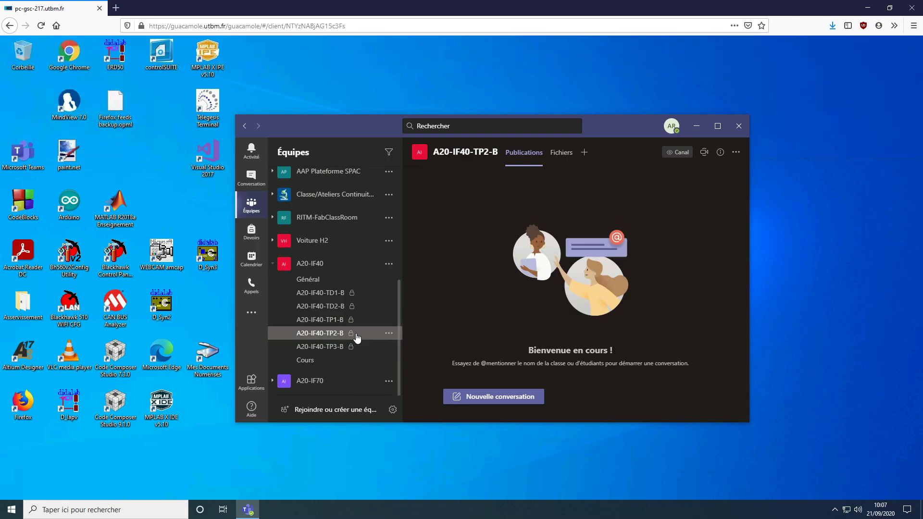
click(338, 351)
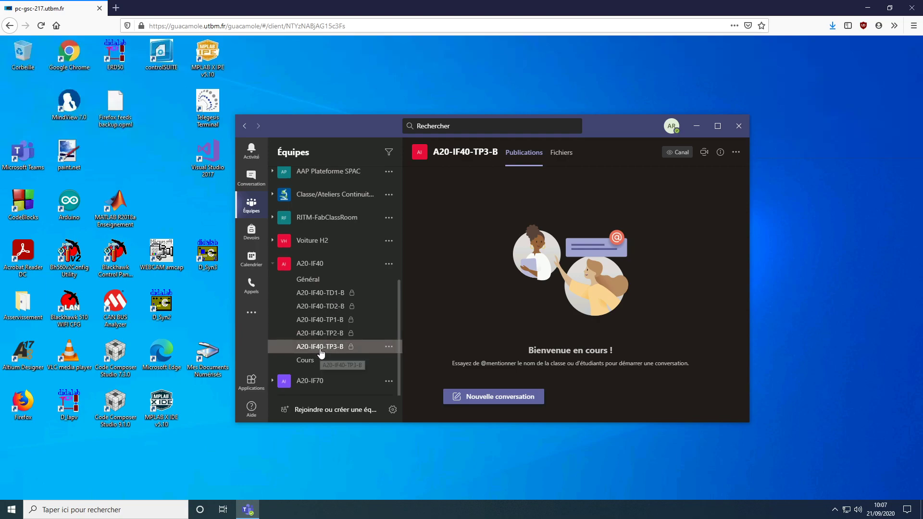
click(560, 154)
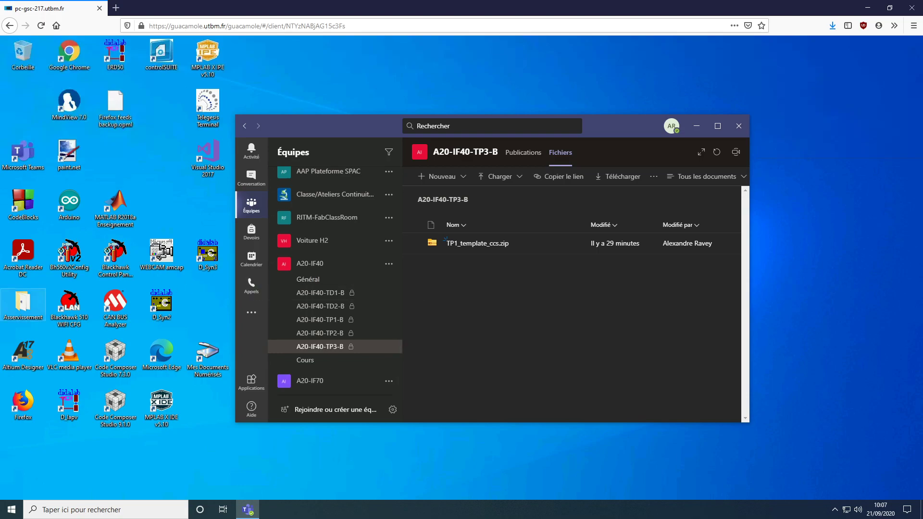
Bring the local computer's Teams window into view and open the files of the A20-IF40-TP3-B channel
drag(0, 129, 651, 67)
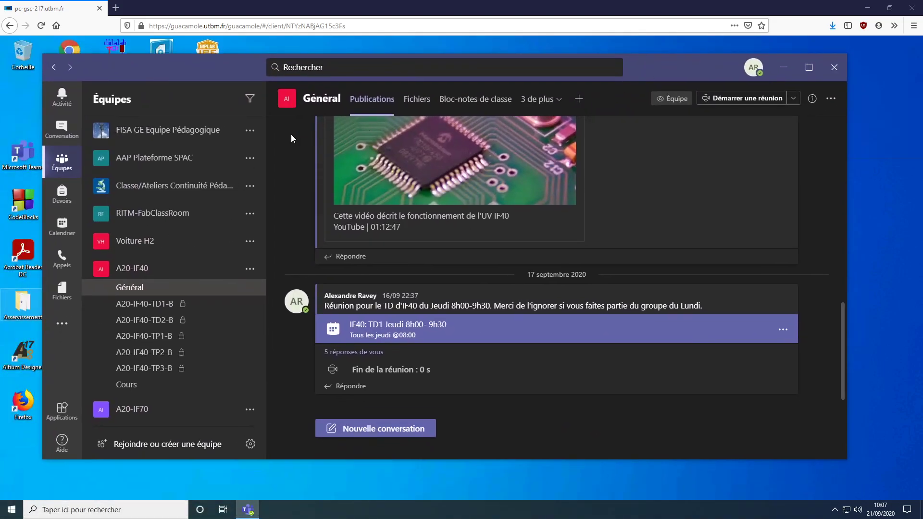
click(146, 371)
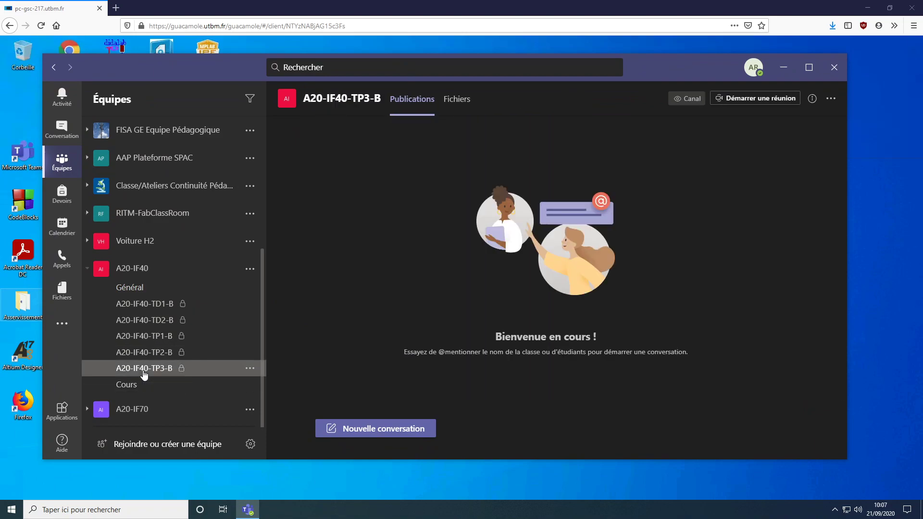
click(459, 100)
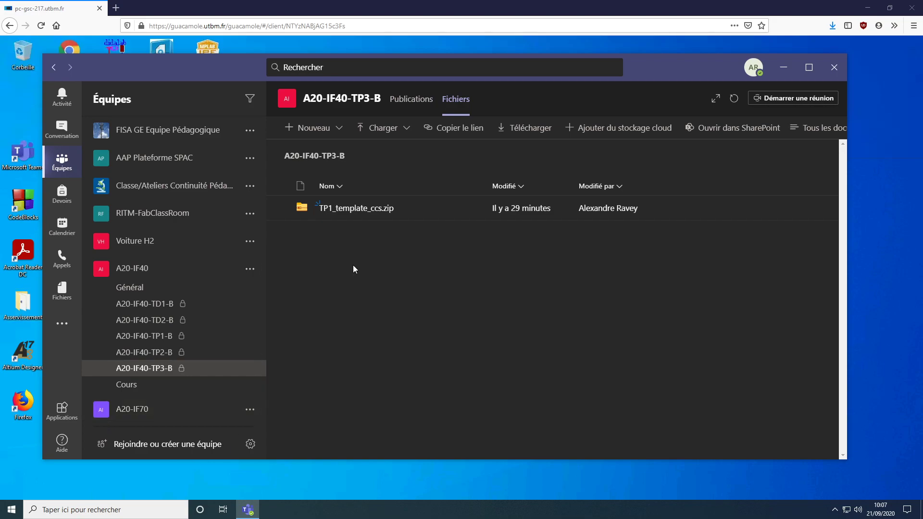
Upload CalendrierAutomne2020-v27082020.xlsx from the local computer to the files of the A20-IF40-TP3-B channel
double_click(22, 303)
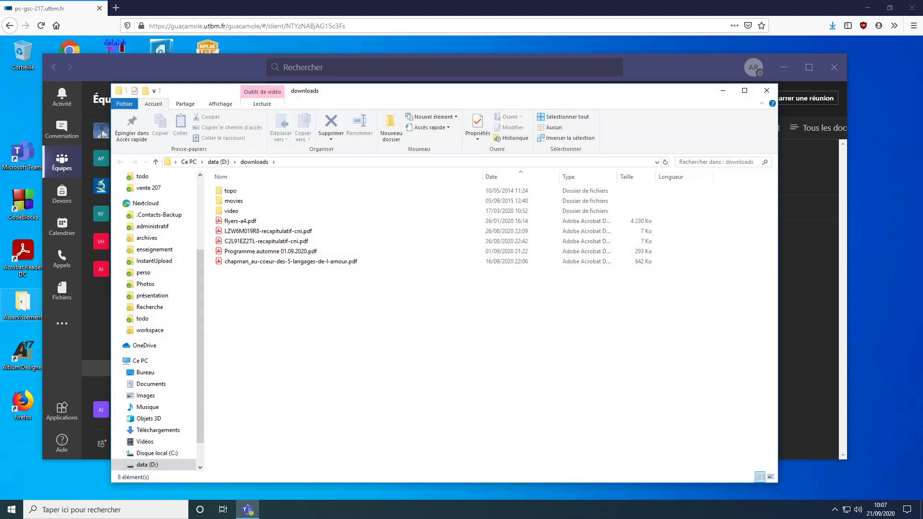
drag(441, 107, 2, 145)
key(alt+F4)
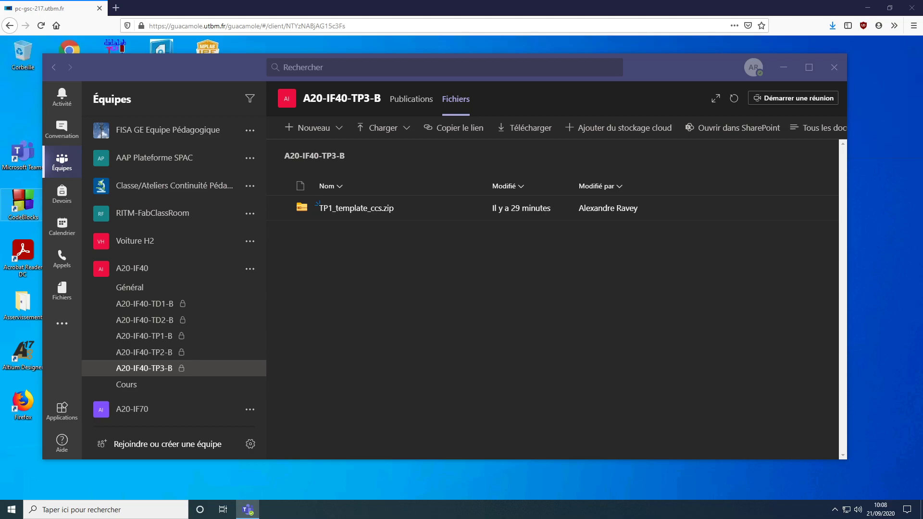
drag(5, 308, 440, 304)
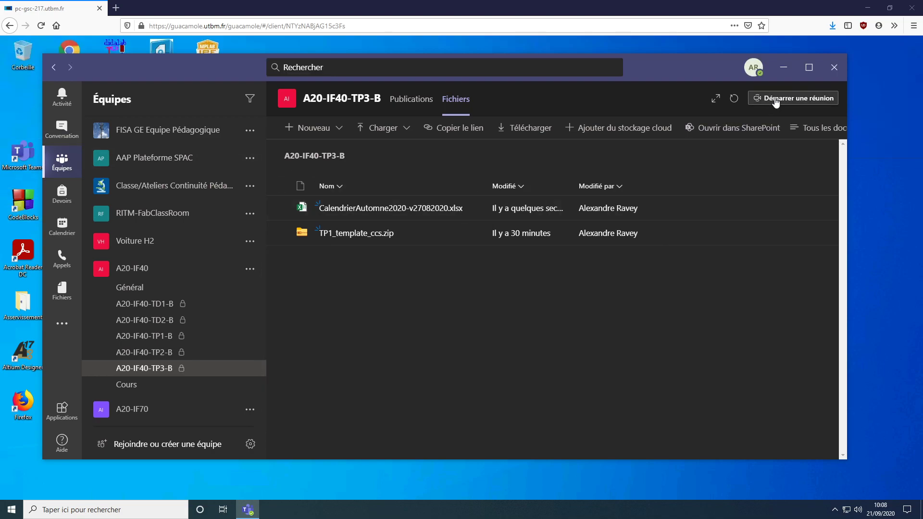
Return to Teams on the remote computer and reload the A20-IF40-TP3-B files by switching to TP2-B and back
click(809, 66)
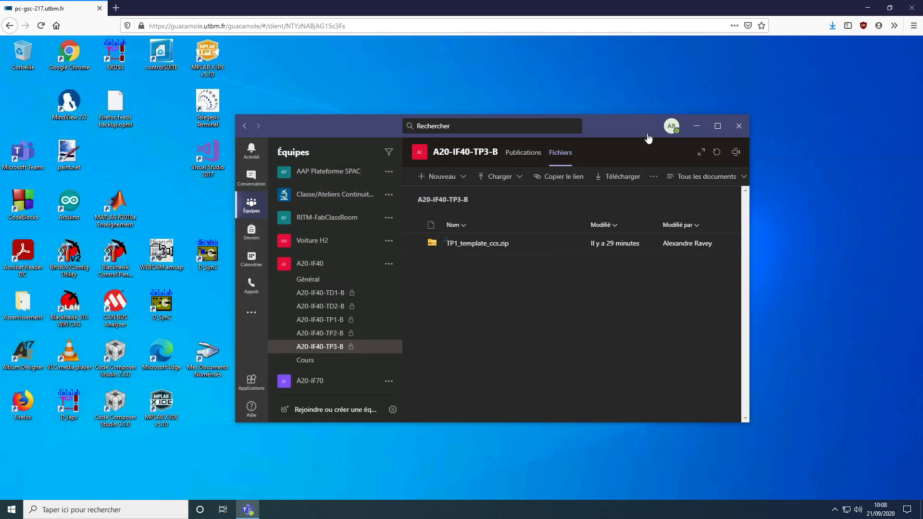
click(313, 334)
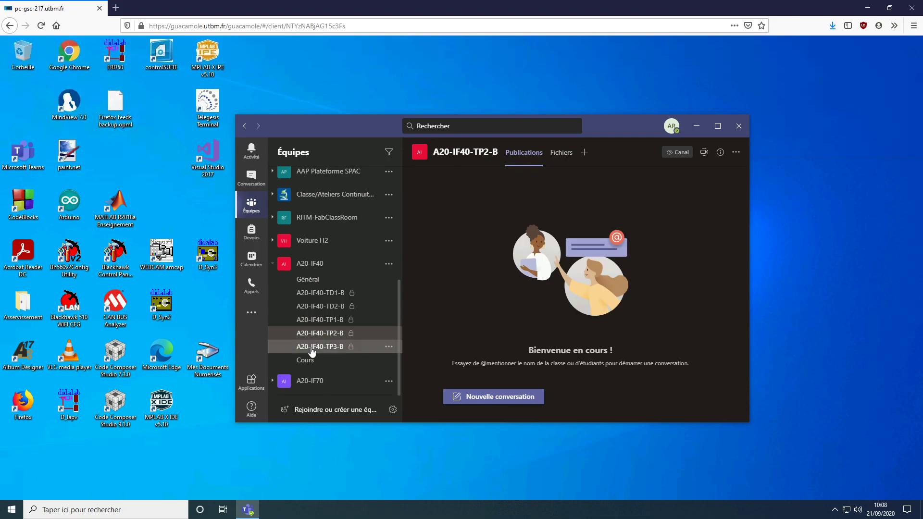
click(313, 346)
click(565, 153)
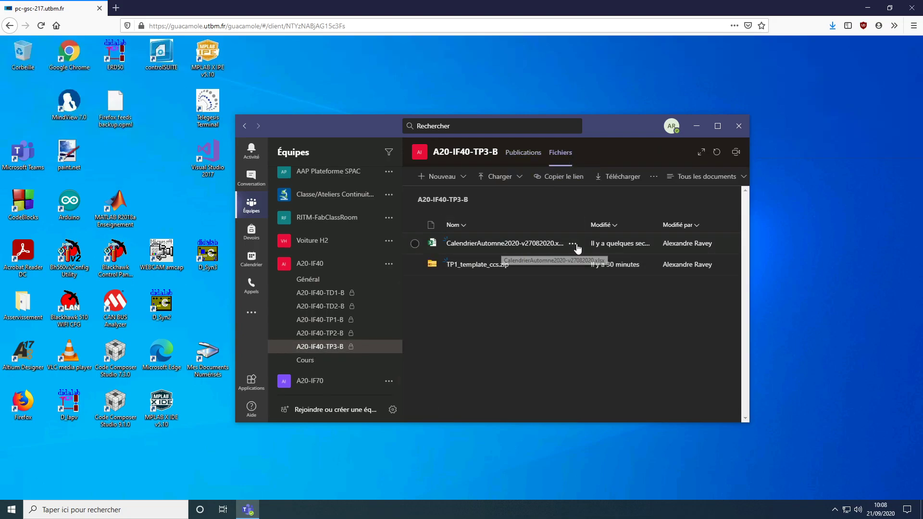
Delete CalendrierAutomne2020-v27082020.xlsx from the A20-IF40-TP3-B files and close Teams on the remote computer
click(577, 248)
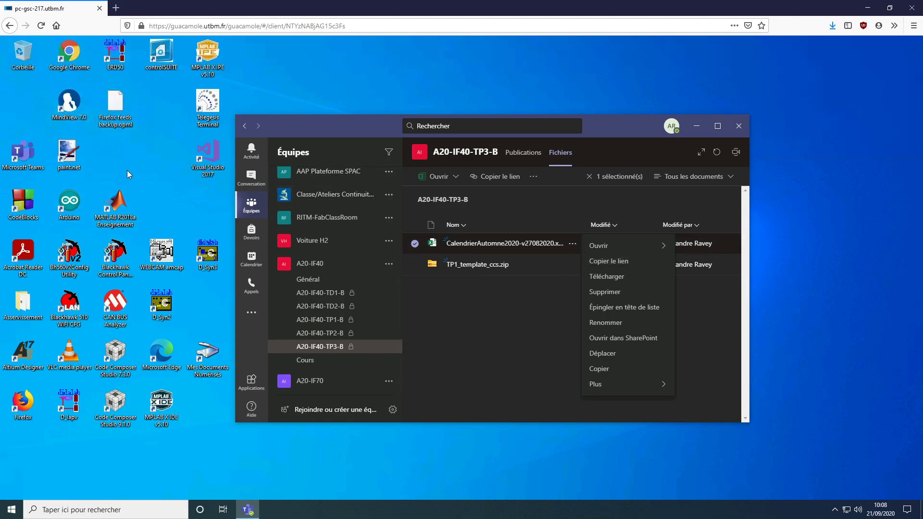
click(498, 314)
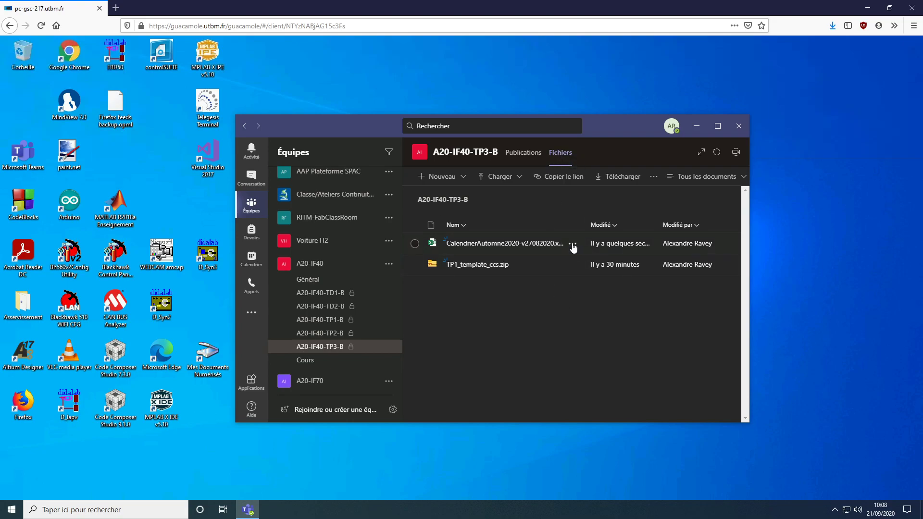
click(573, 244)
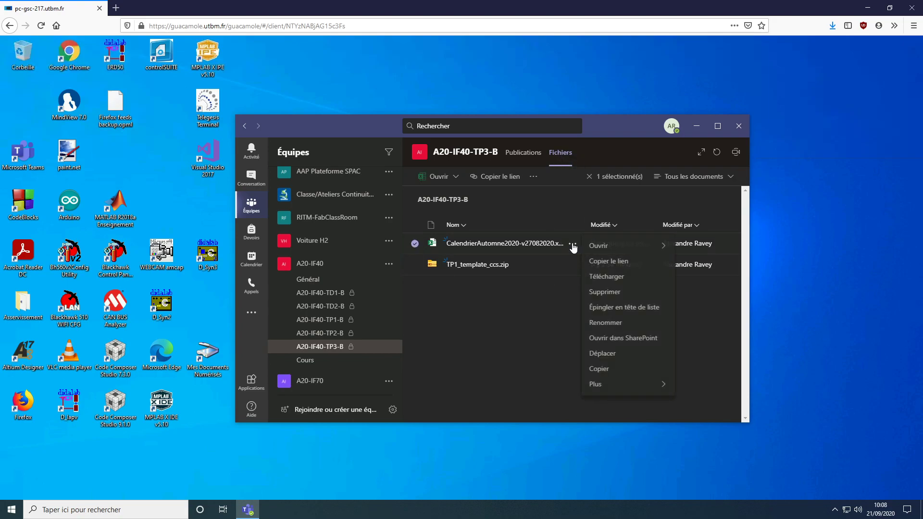
click(602, 292)
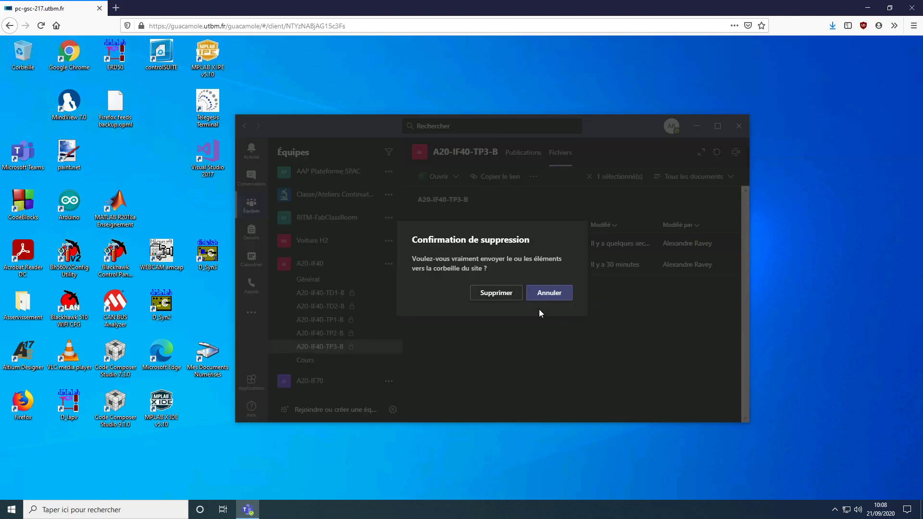
click(500, 293)
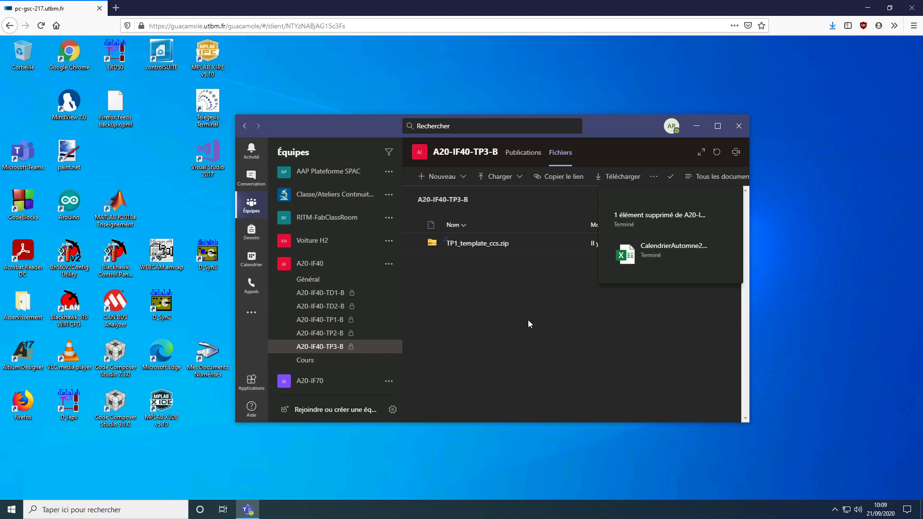
click(738, 126)
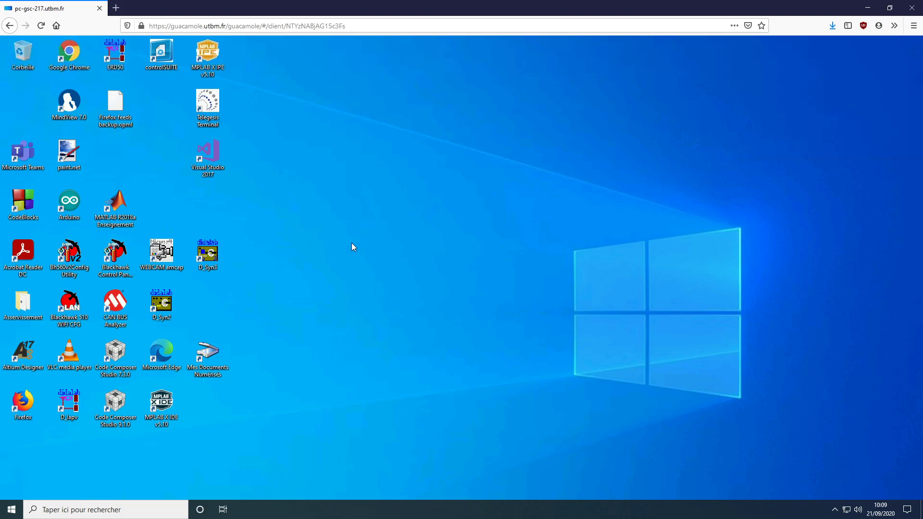
Sign the user account out of Windows on the remote computer to end the session
click(12, 511)
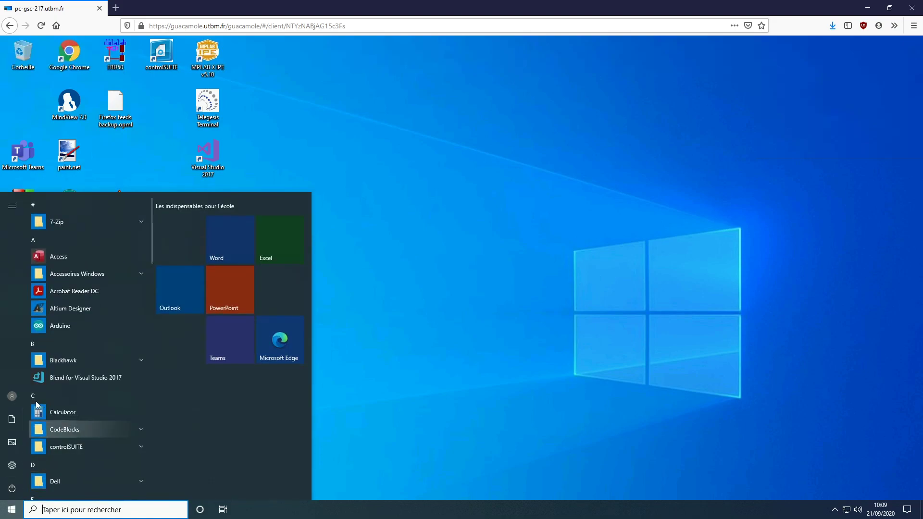
mouse_move(12, 402)
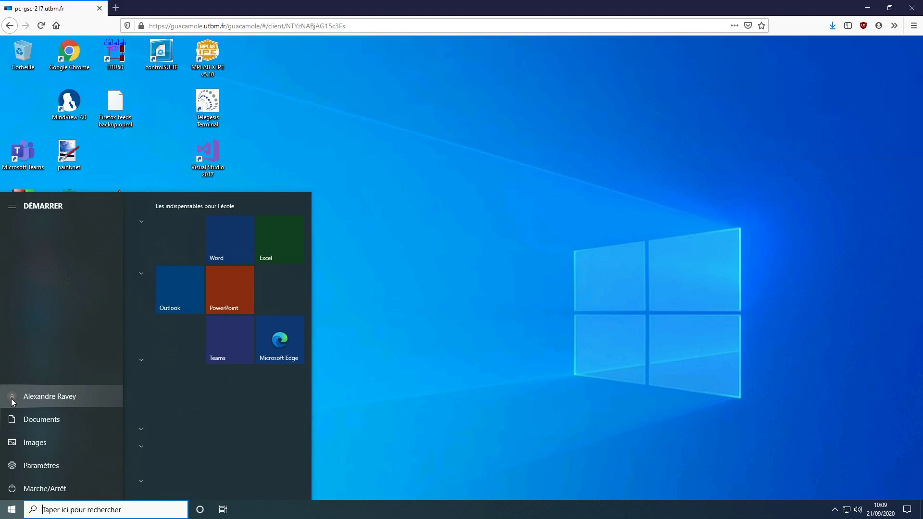
click(13, 402)
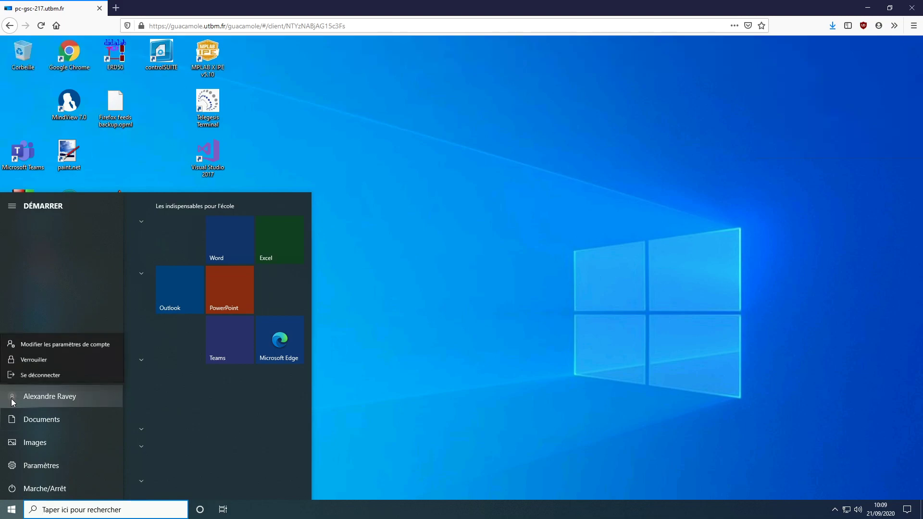
click(39, 373)
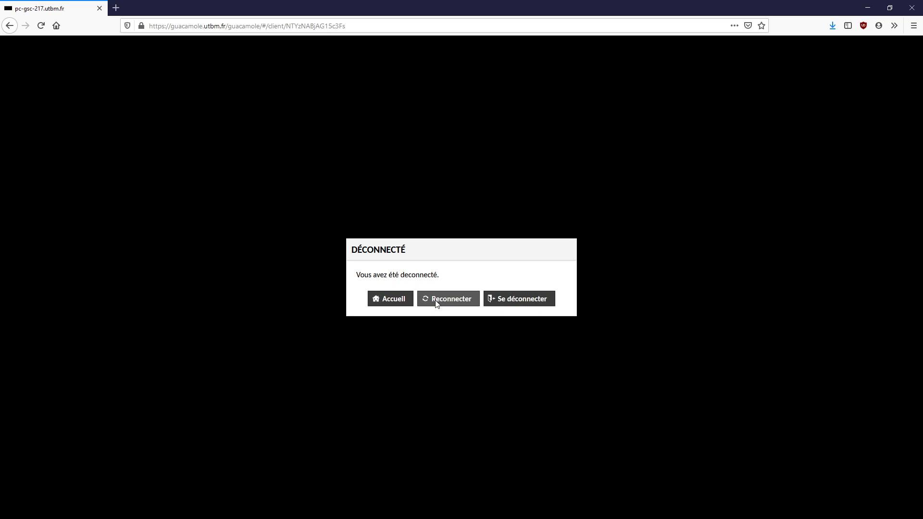
Return to the Guacamole home page and expand Belfort and its B223 room to list the available computers
click(394, 299)
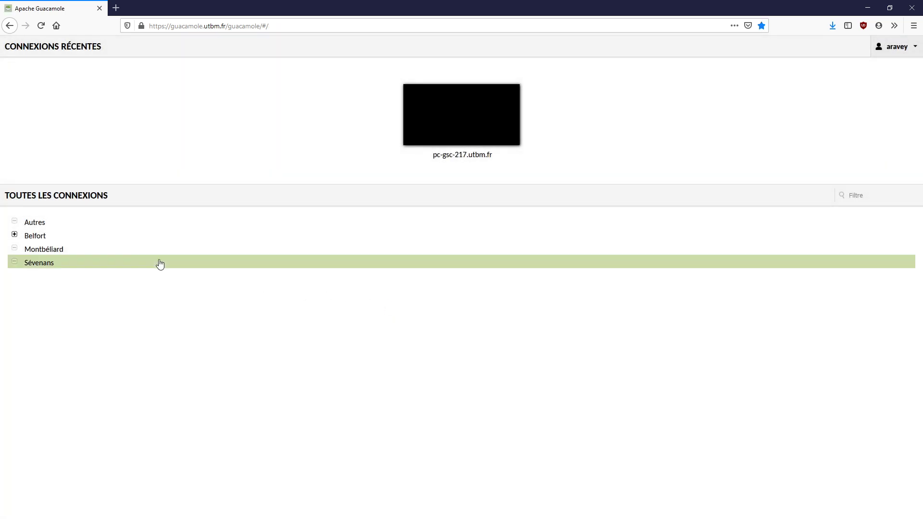
click(15, 234)
click(27, 248)
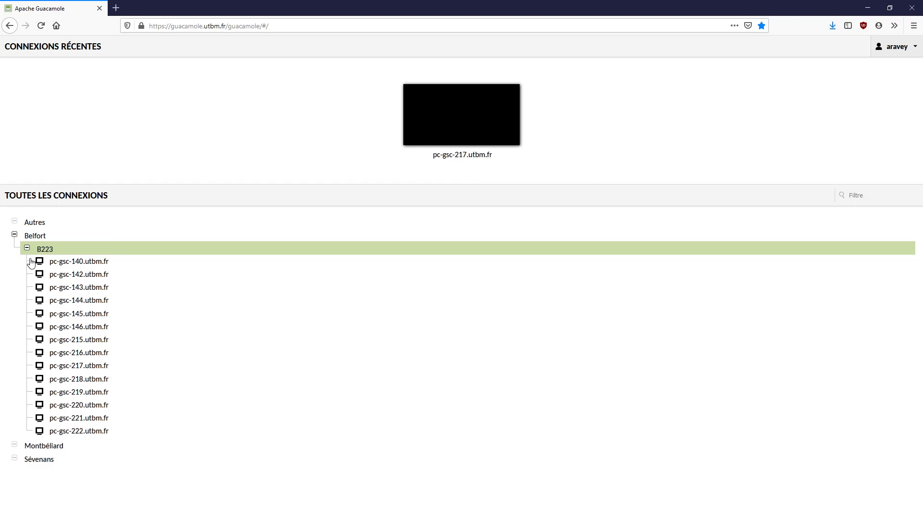